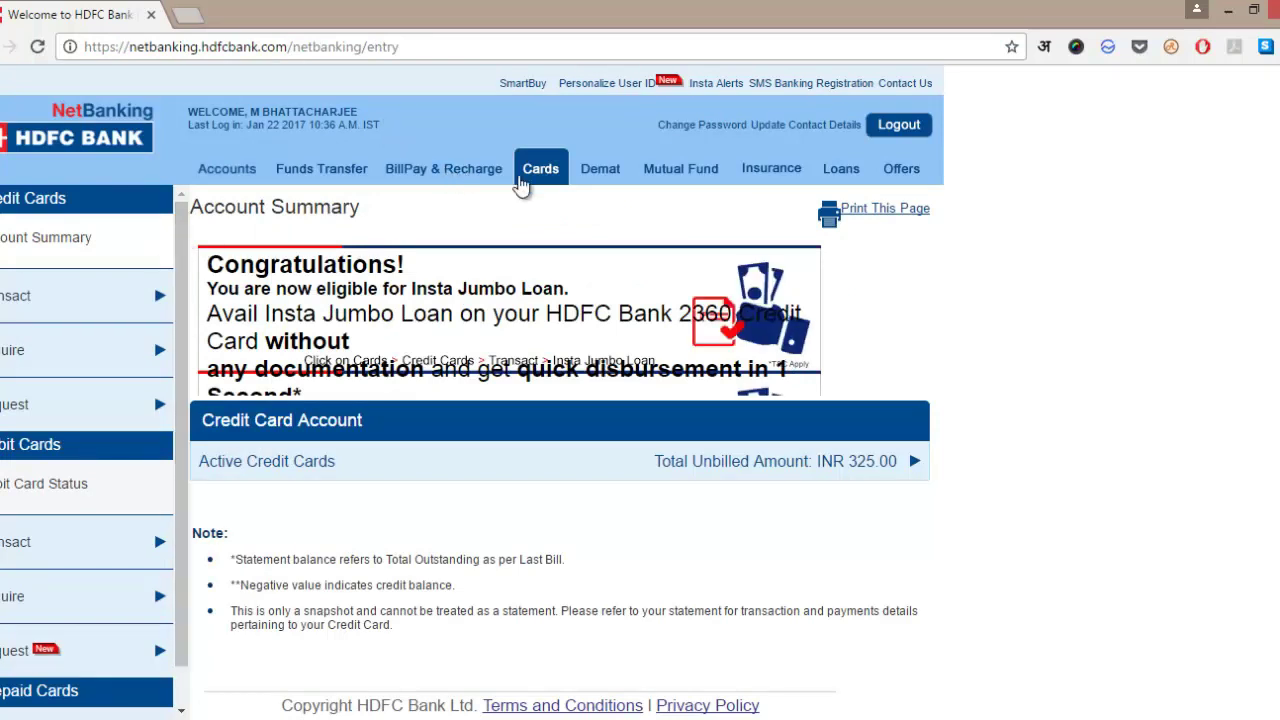
- Open the Autopay Register form from the credit card requests in the Cards section
click(538, 184)
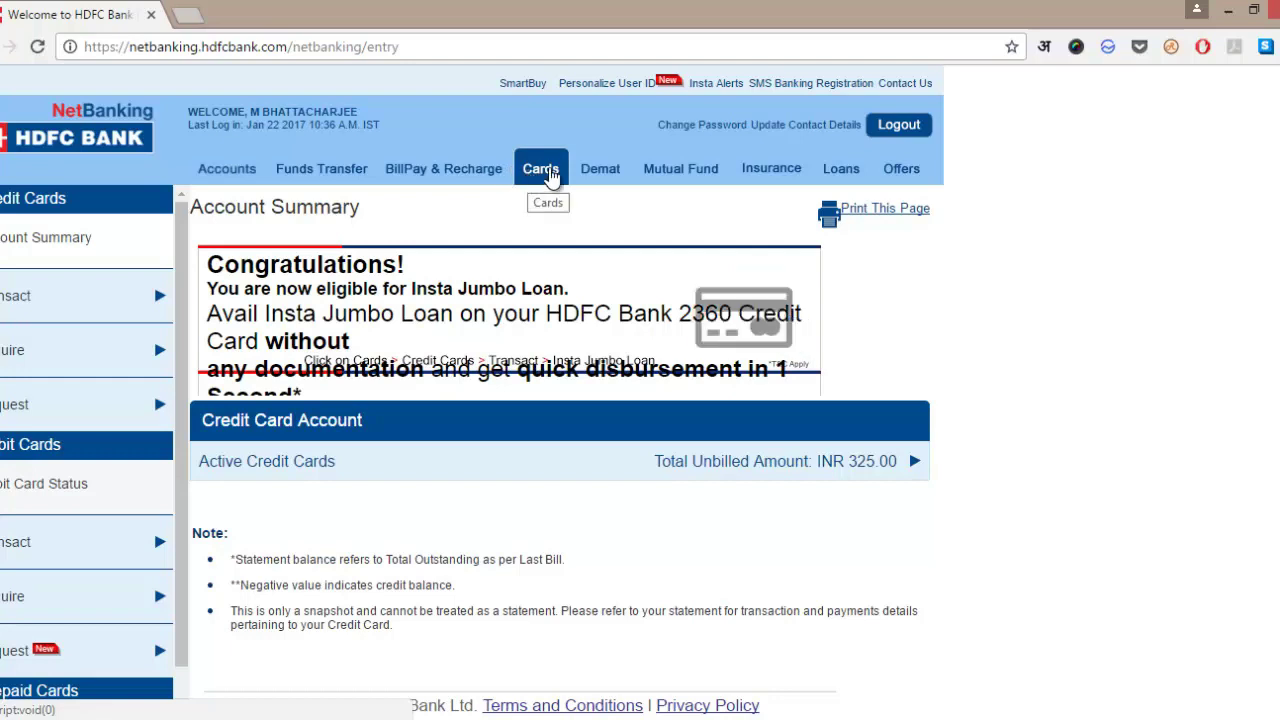
click(550, 176)
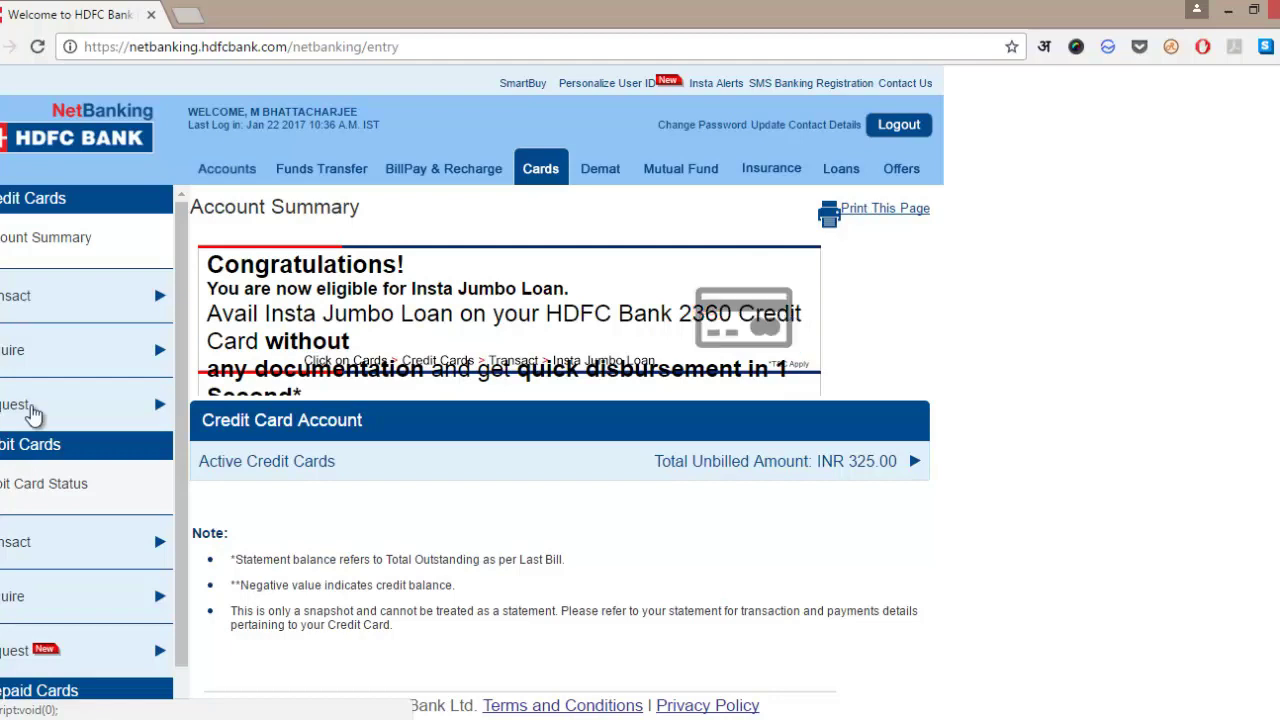
click(31, 406)
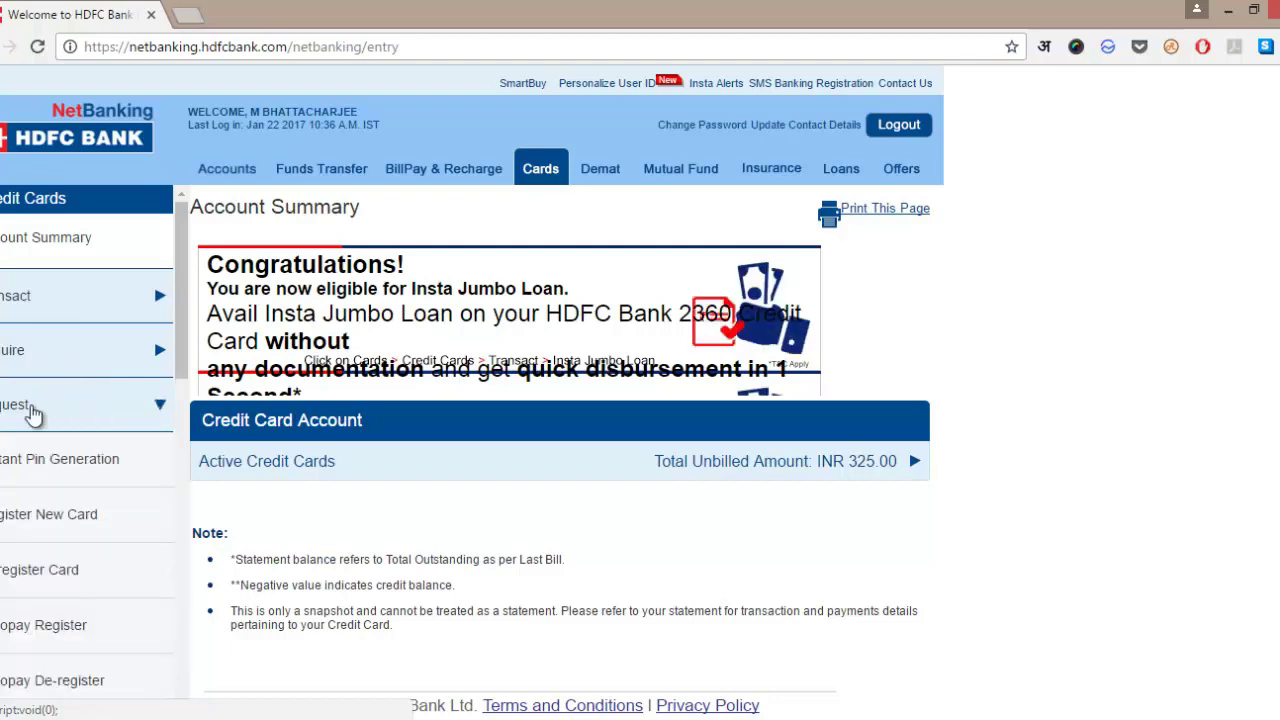
scroll(120, 417, down, 1)
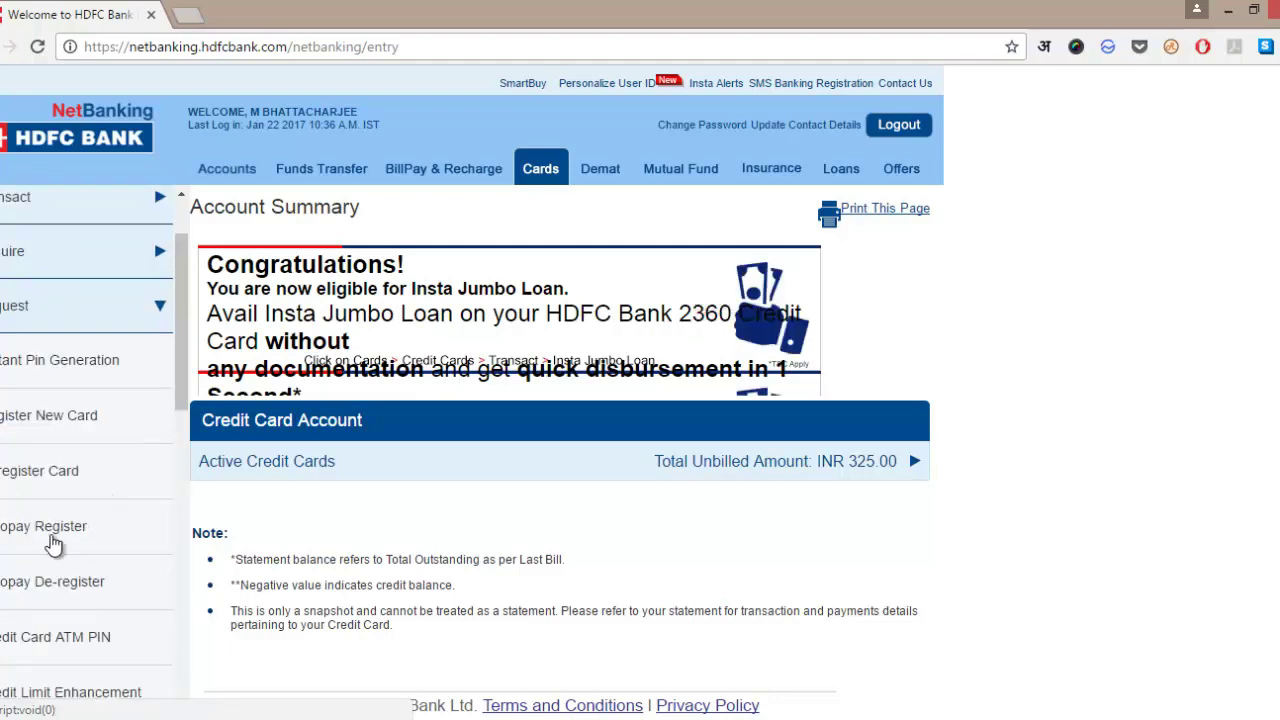
click(8, 543)
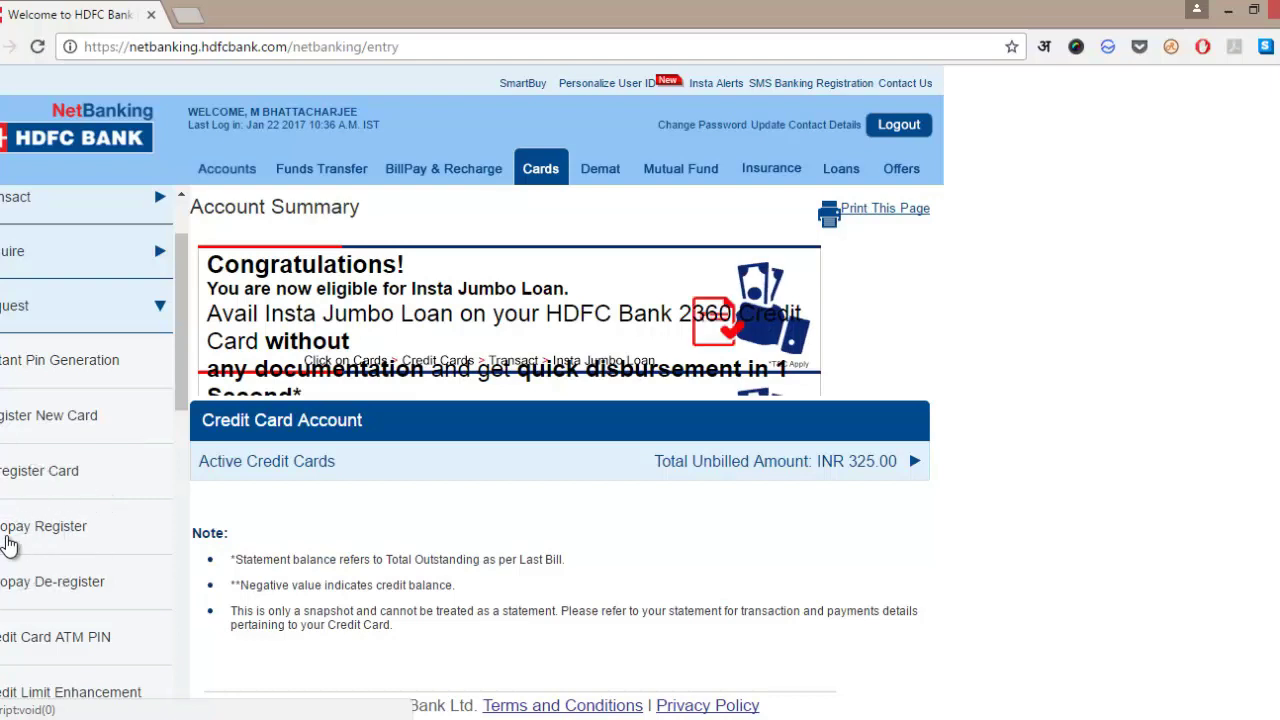
click(70, 537)
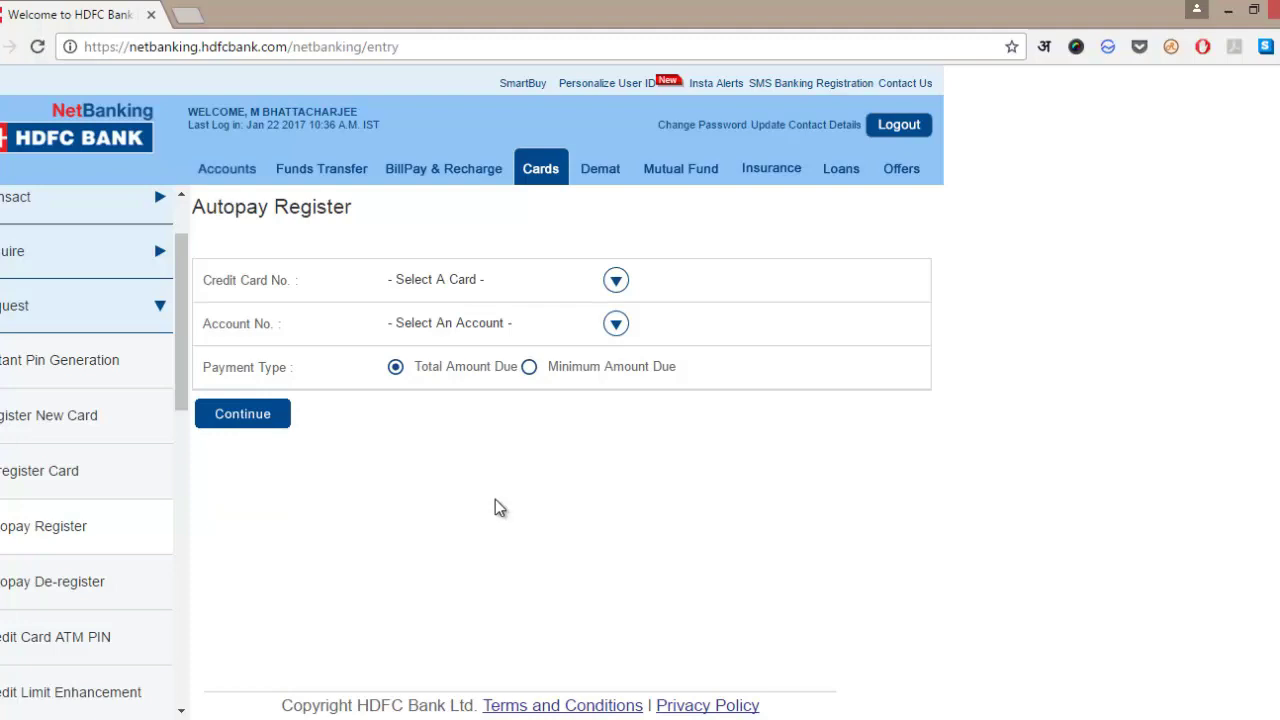
click(100, 543)
- Choose the credit card to register for Autopay
click(614, 280)
click(536, 314)
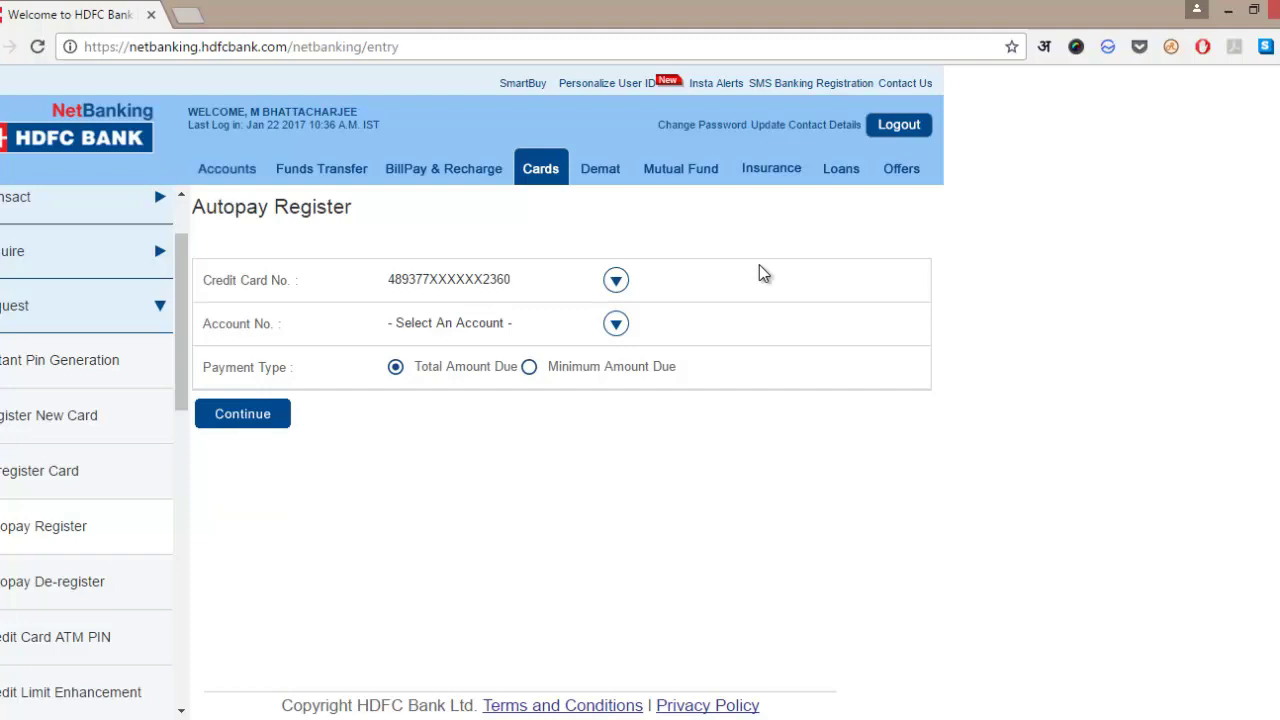
click(617, 284)
click(450, 316)
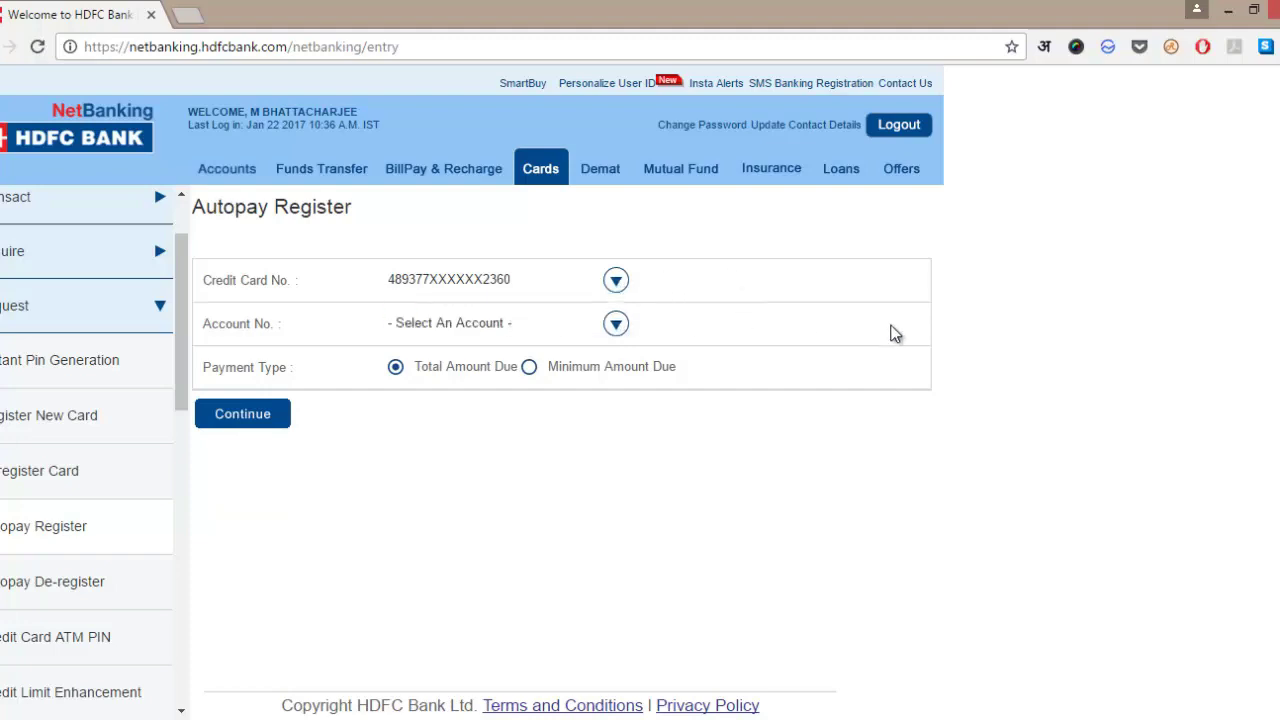
- Choose the bank account that will be debited for the Autopay payments
click(271, 330)
click(271, 330)
click(437, 330)
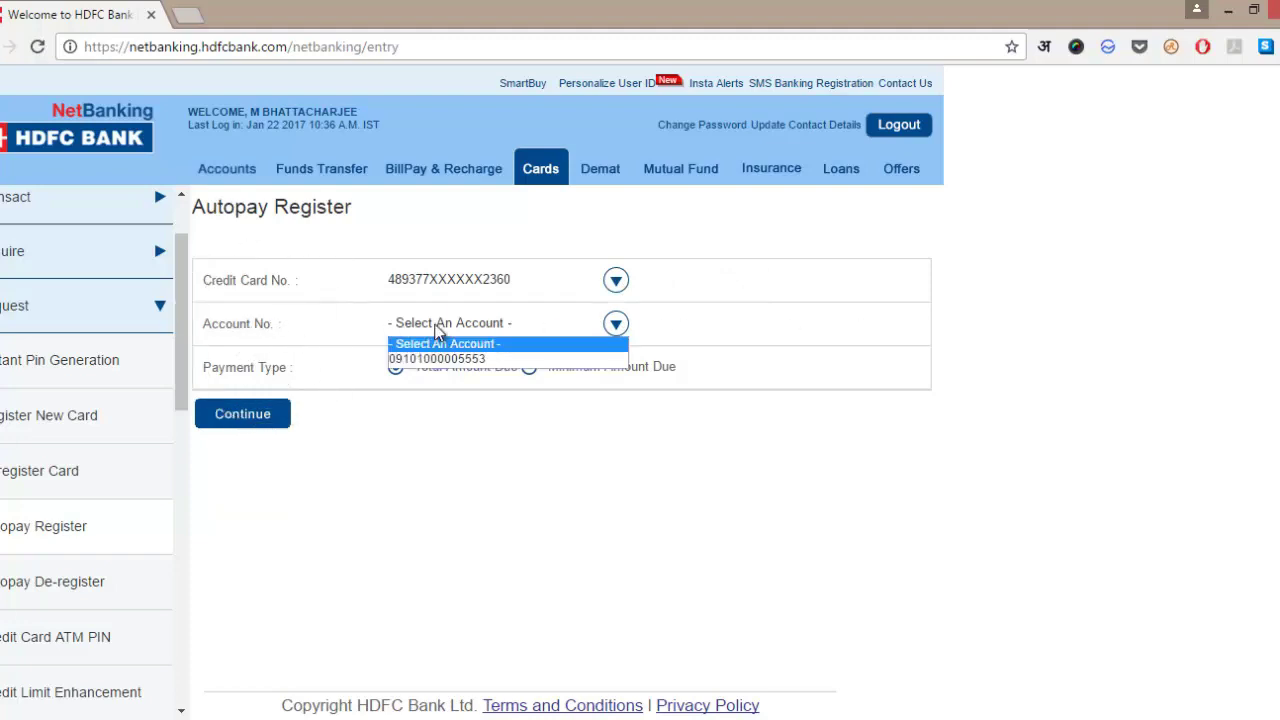
click(471, 356)
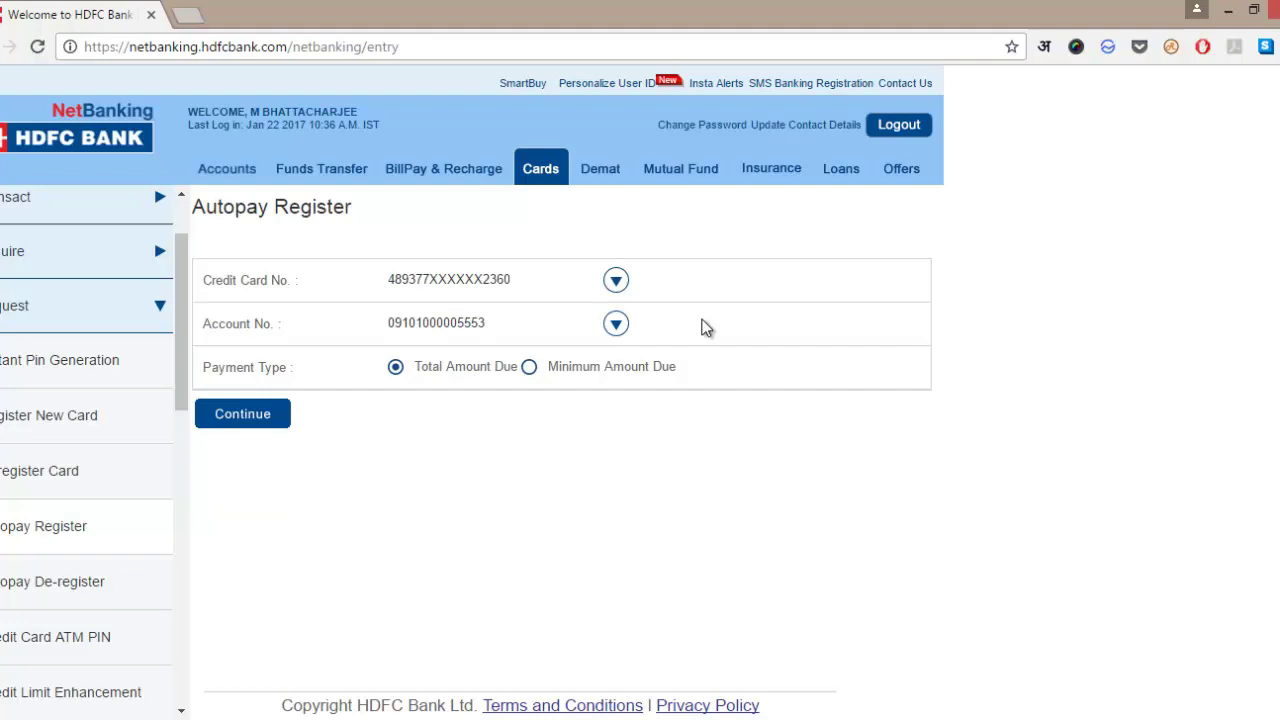
click(612, 330)
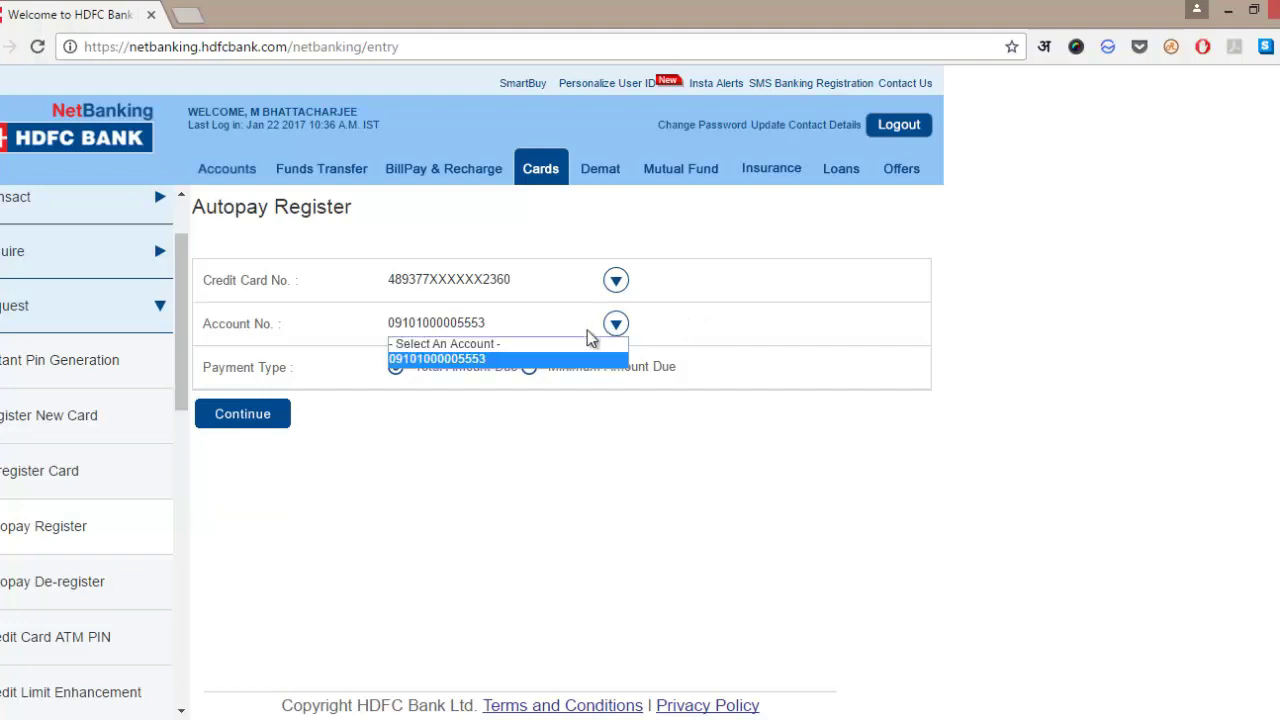
click(470, 358)
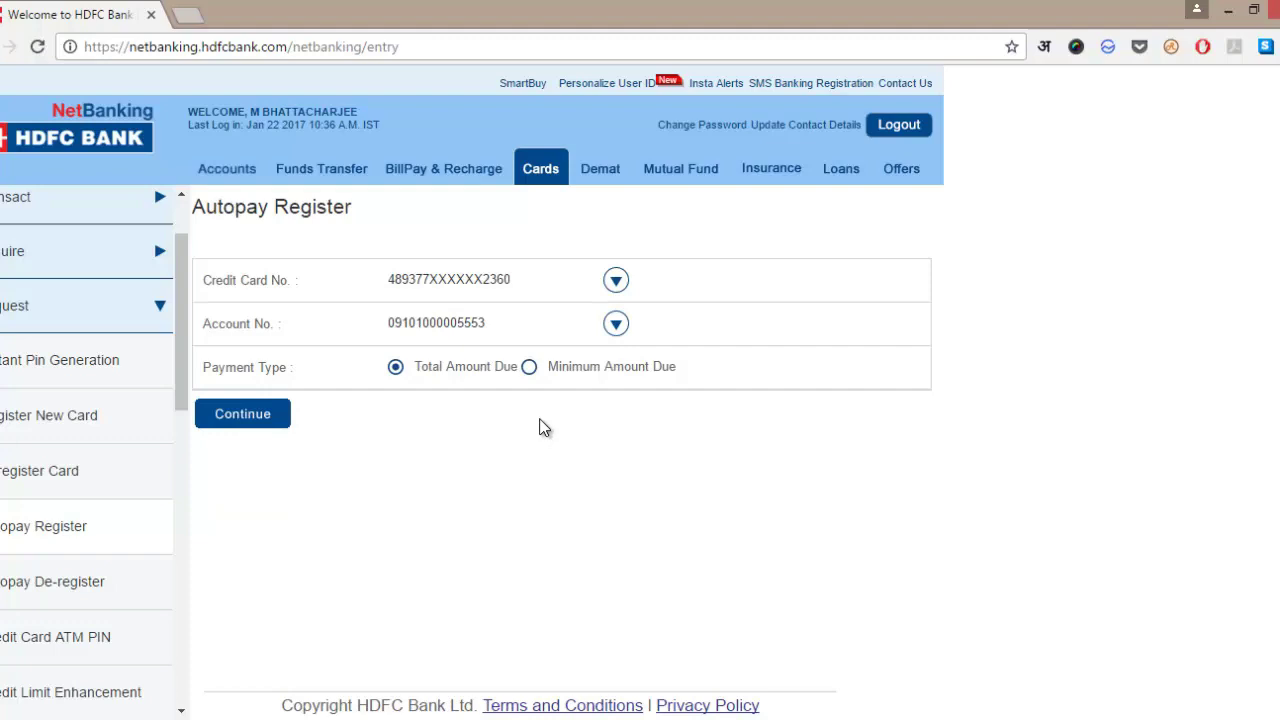
- Set the payment type to Total Amount Due and continue to the Autopay confirmation page
click(395, 369)
click(529, 367)
click(397, 370)
click(396, 370)
click(396, 370)
click(530, 368)
click(396, 368)
click(396, 370)
click(243, 414)
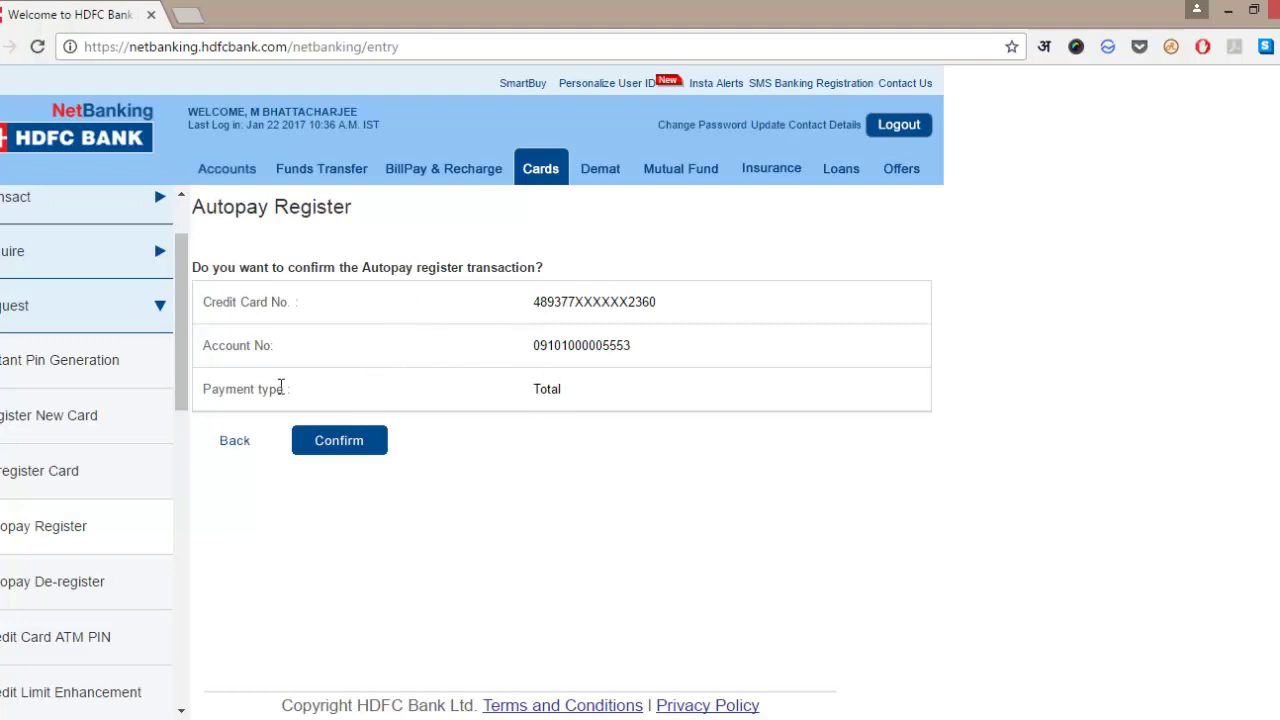
- Check the payment type in the summary and confirm the Autopay registration
drag(538, 391, 606, 394)
click(608, 394)
click(362, 444)
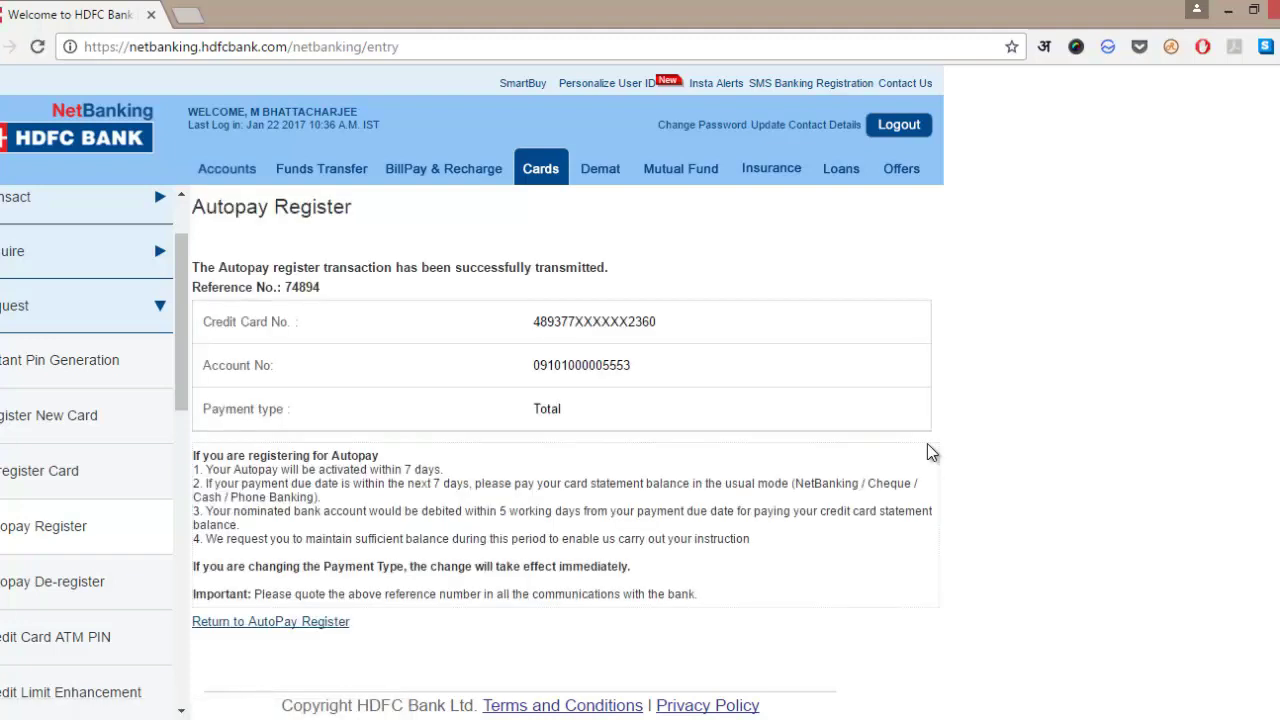
- Highlight the transaction's reference number and enlarge the page to read the Autopay activation notes
triple_click(310, 288)
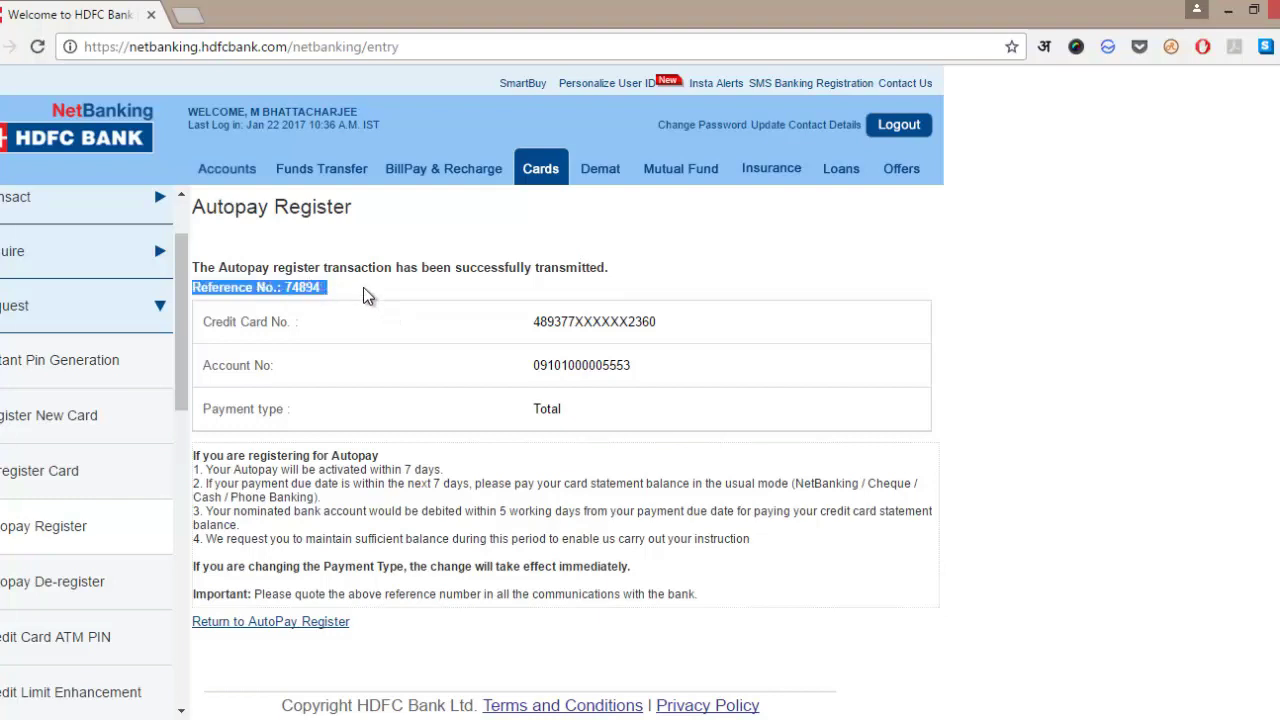
click(361, 287)
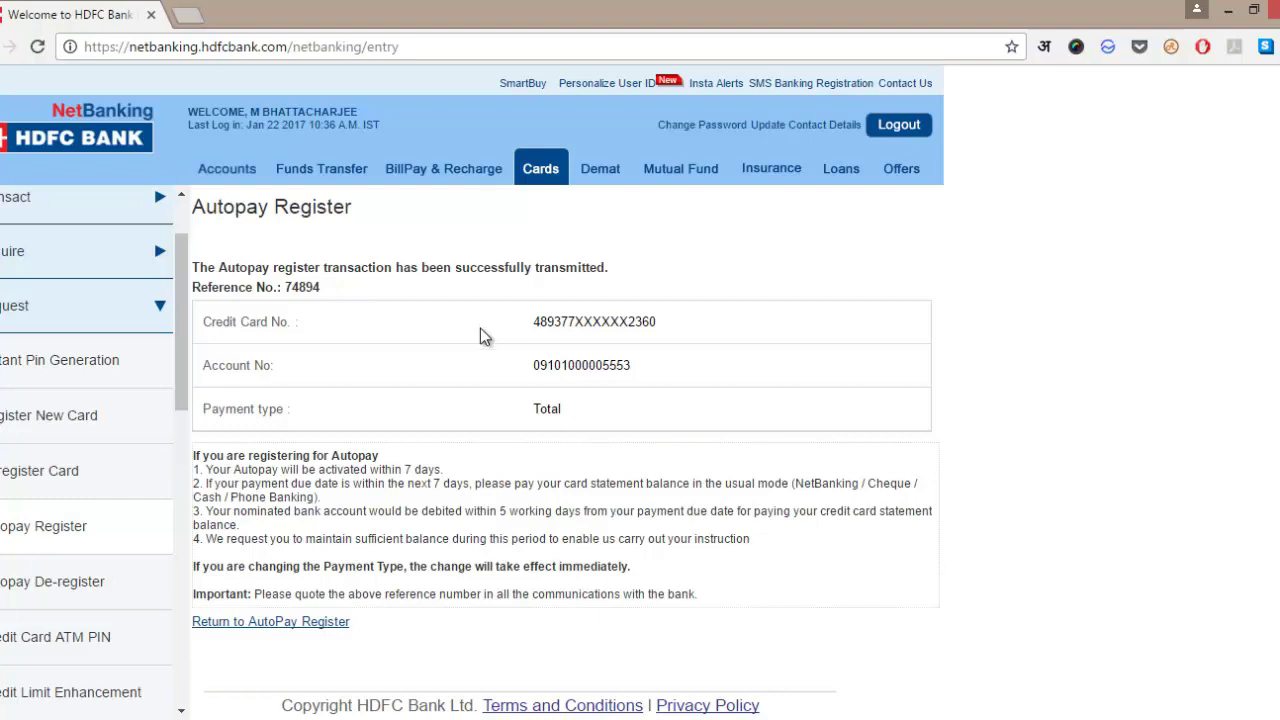
double_click(314, 288)
double_click(314, 288)
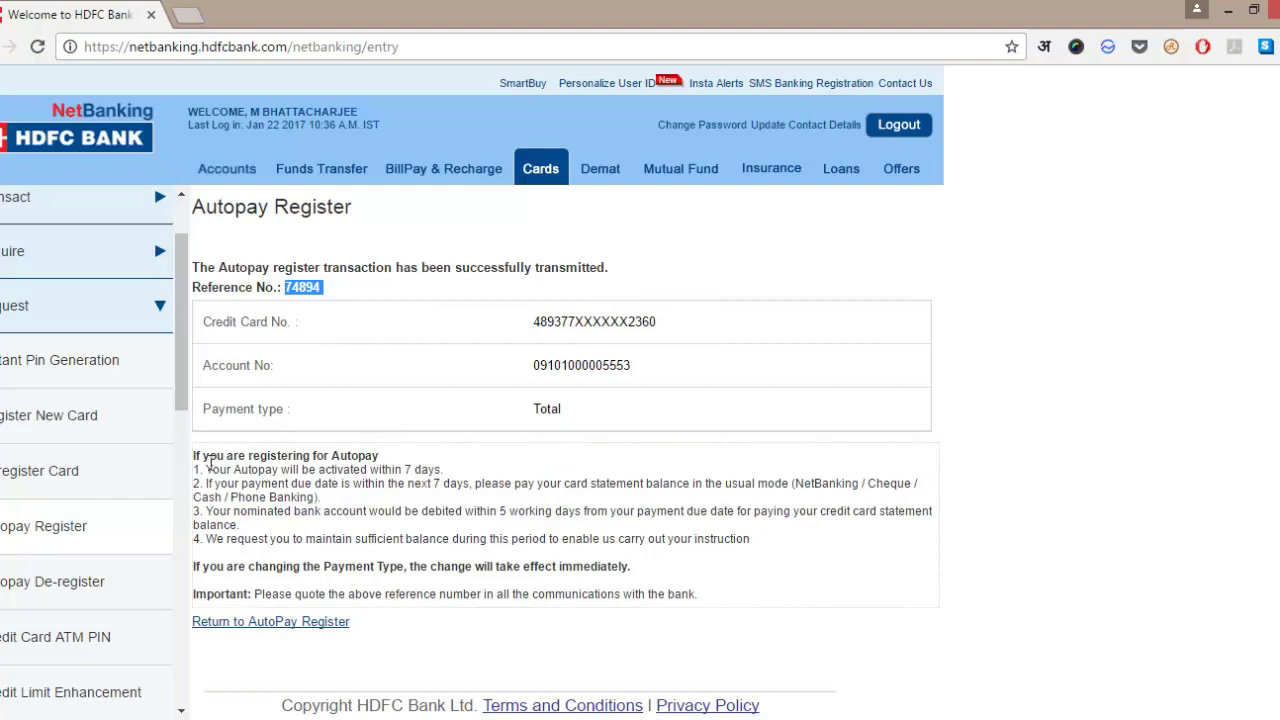
key(ctrl+plus)
key(ctrl+plus)
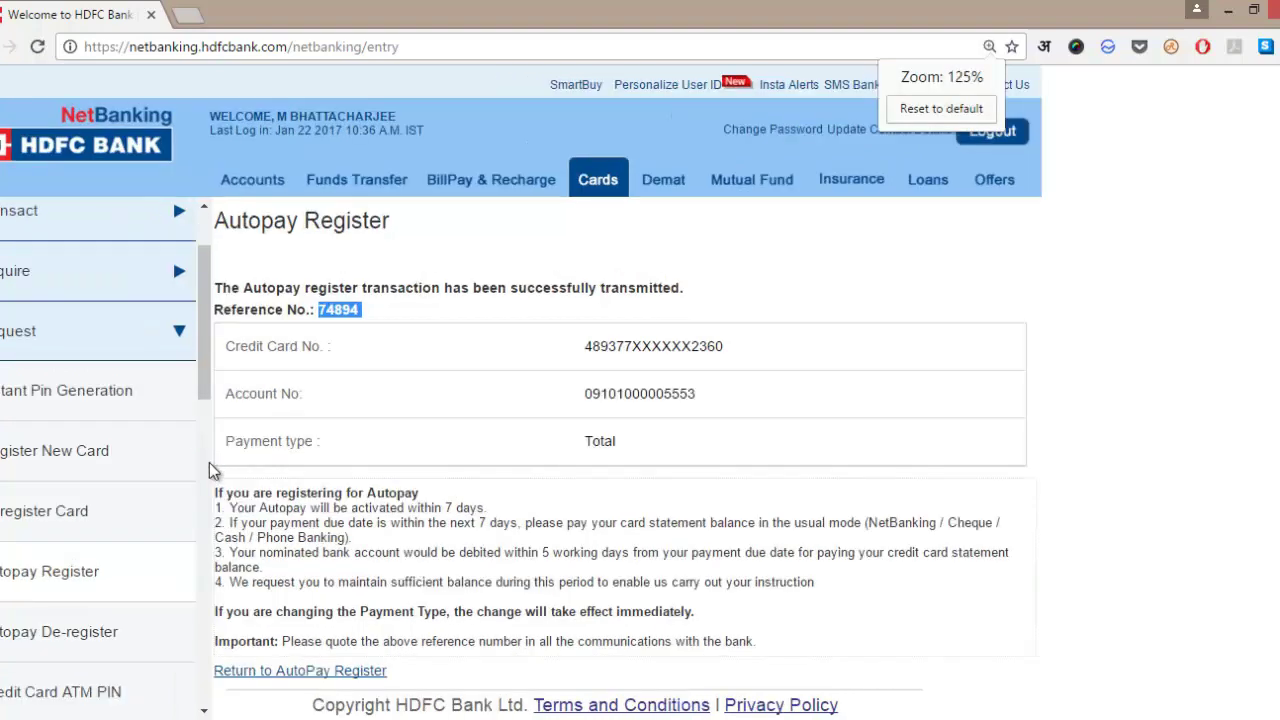
scroll(447, 340, down, 1)
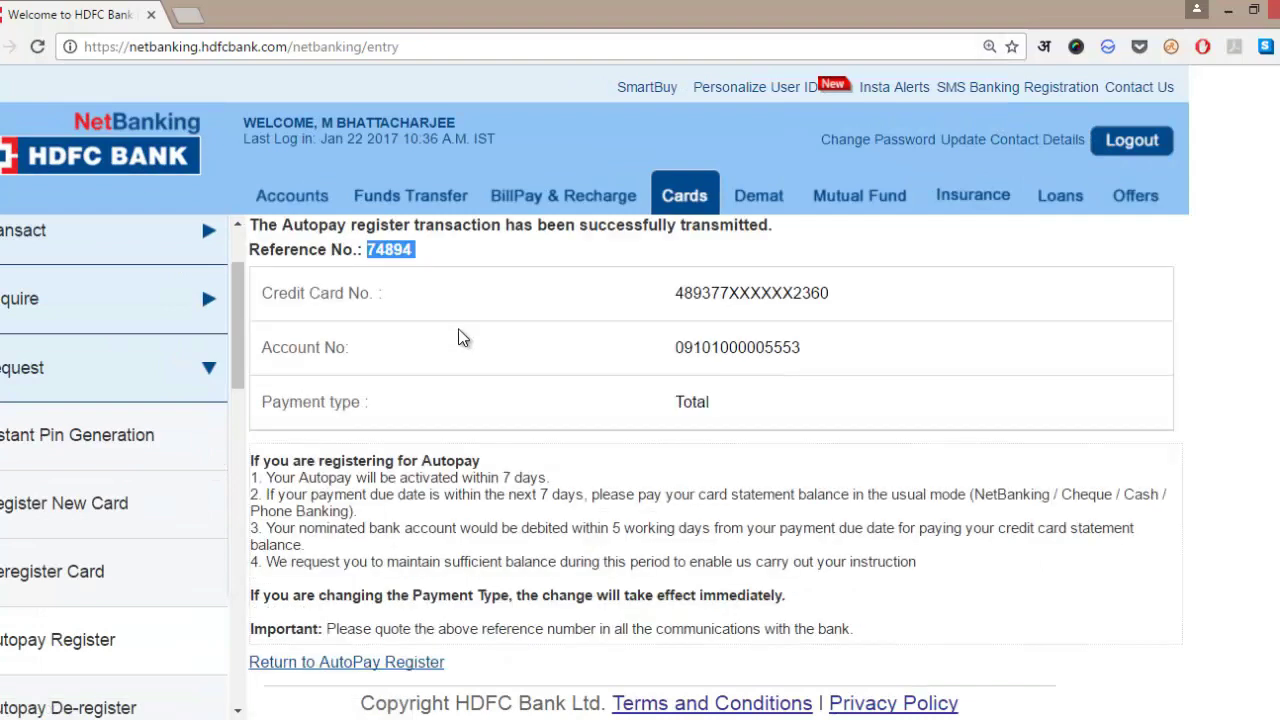